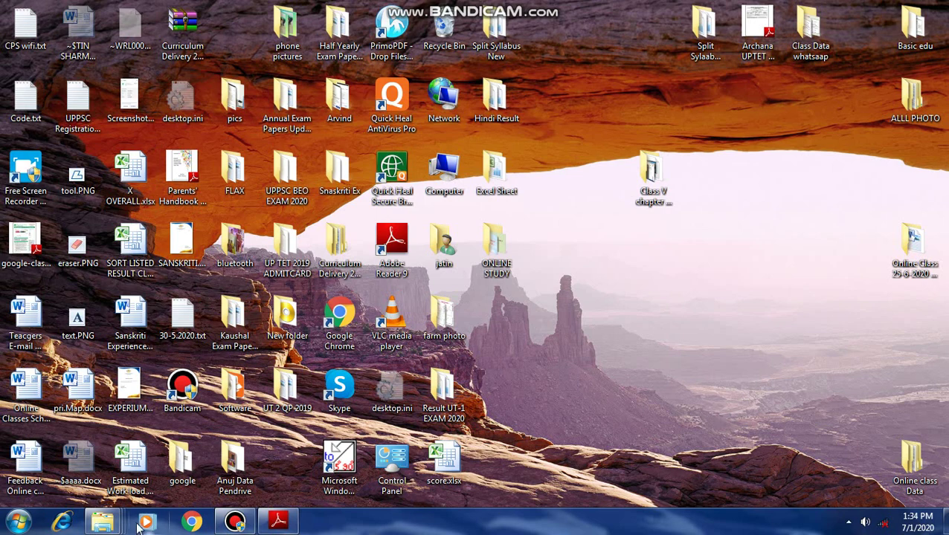
Switch to the APS Class V folder window and look over its Image, Movies, Songs and Text Files subfolders.
mouse_move(104, 523)
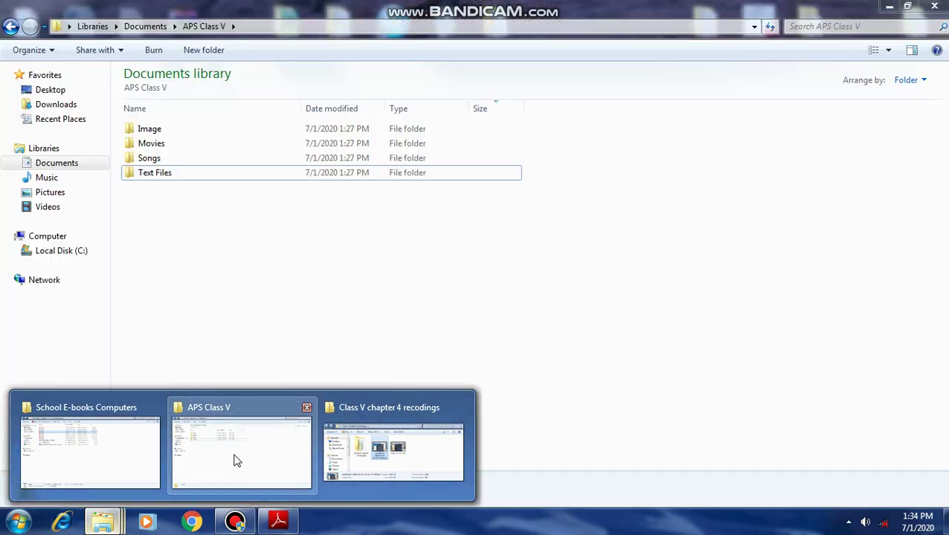
click(235, 460)
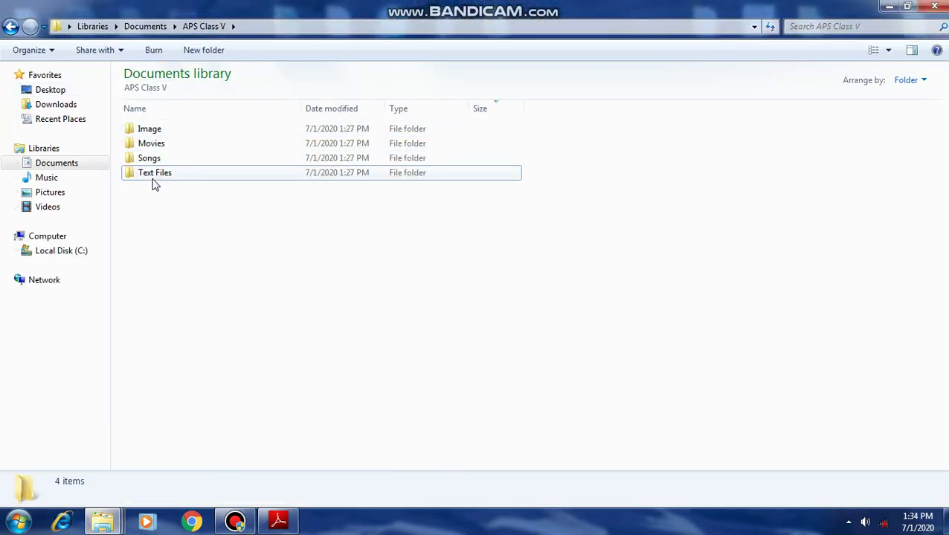
click(153, 131)
click(157, 145)
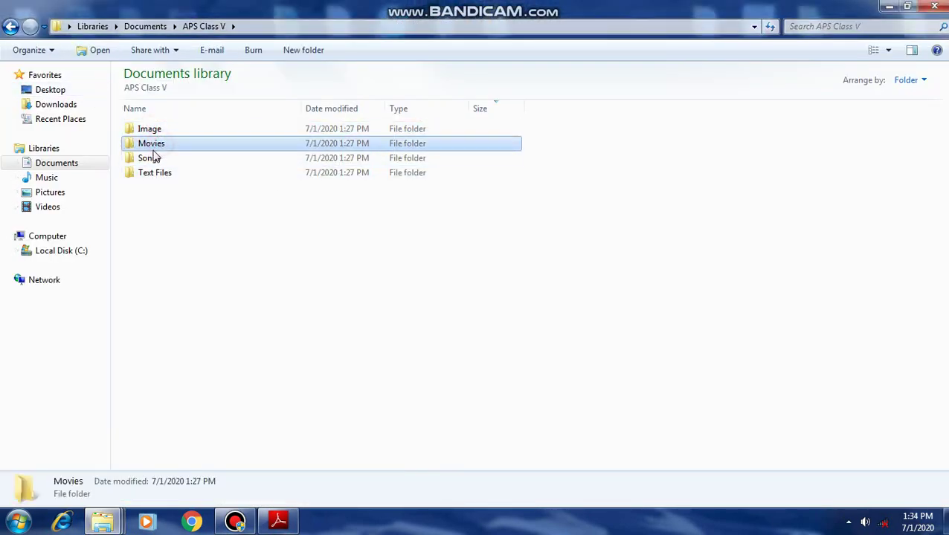
click(154, 159)
click(158, 174)
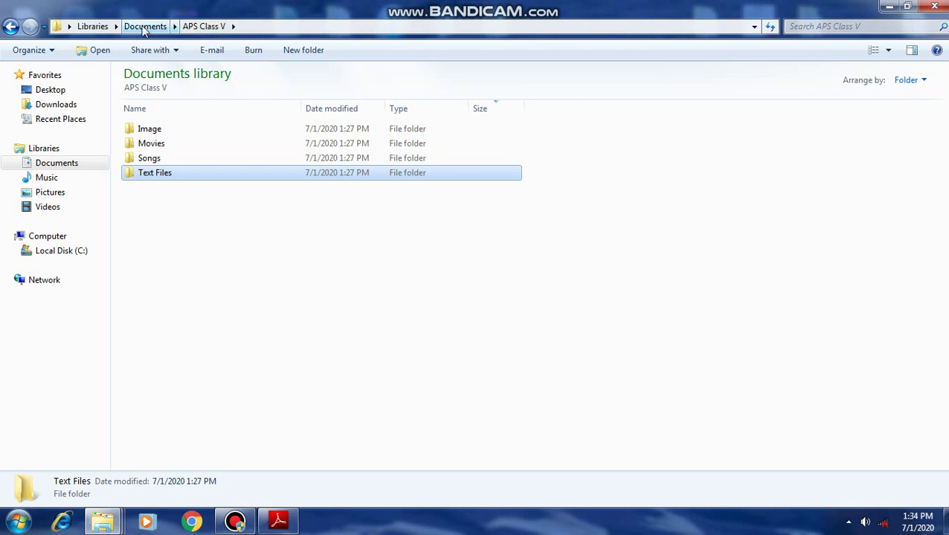
Return to the Documents library, point out the APS Class V folder and clear the selection.
click(11, 26)
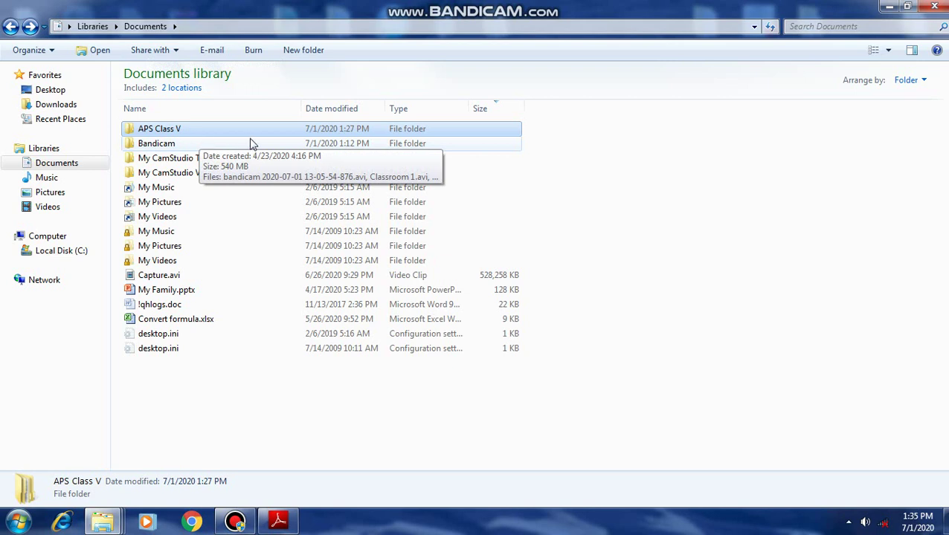
click(663, 210)
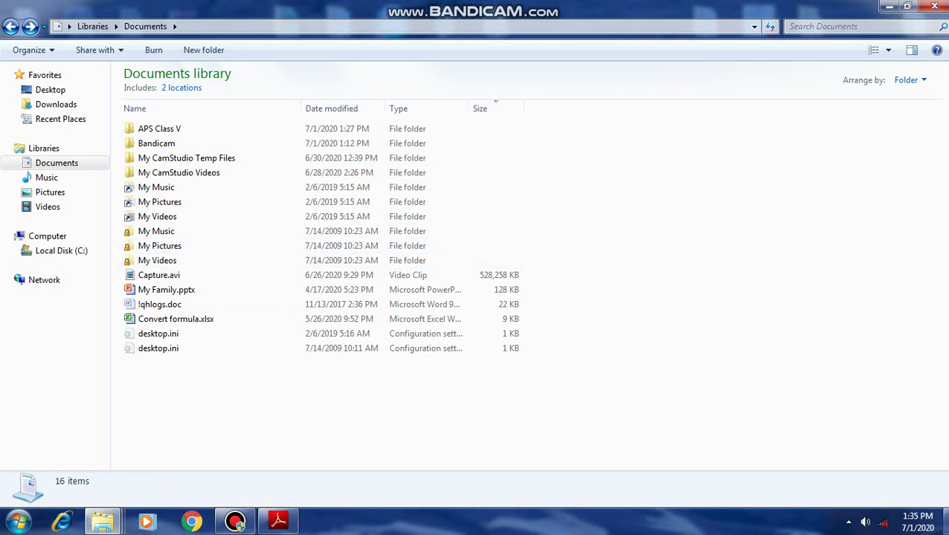
click(176, 132)
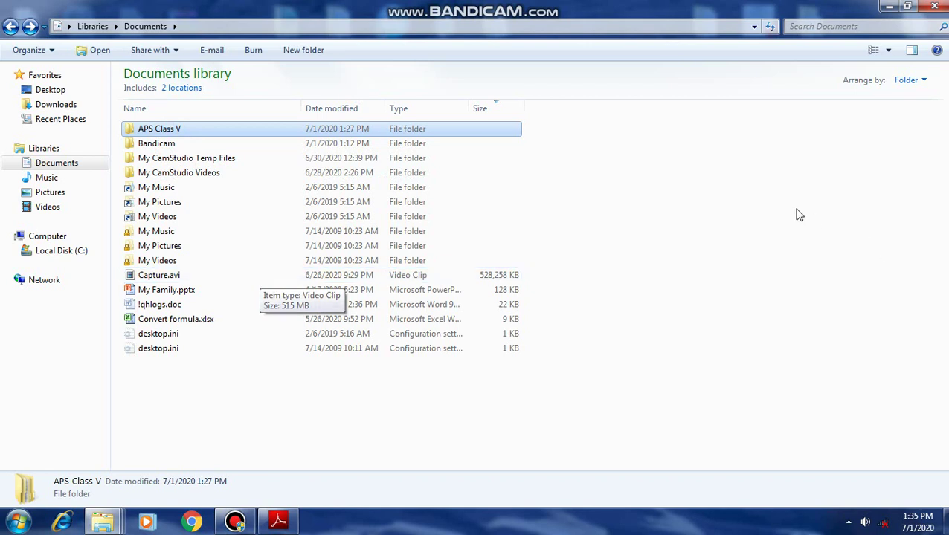
click(738, 233)
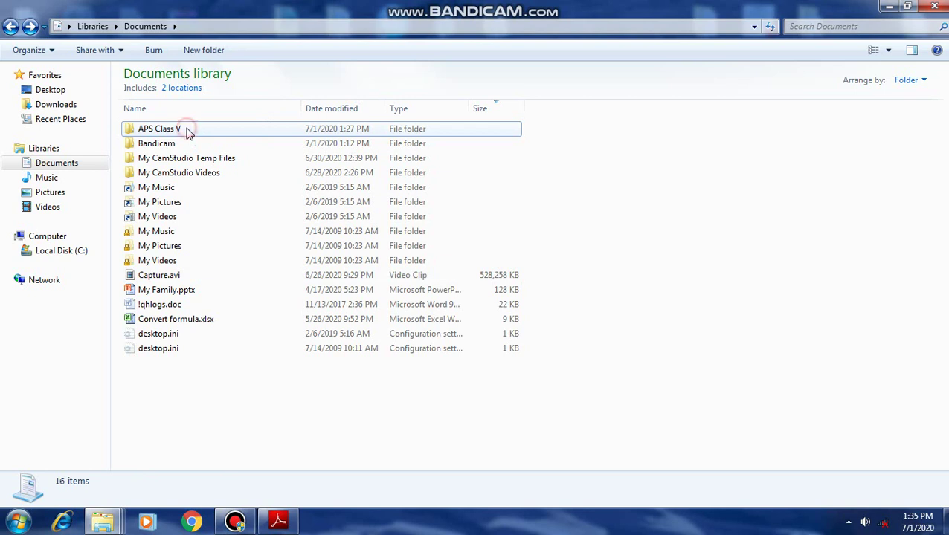
Select the continuous range of items from the APS Class V folder through !qhlogs.doc.
click(158, 133)
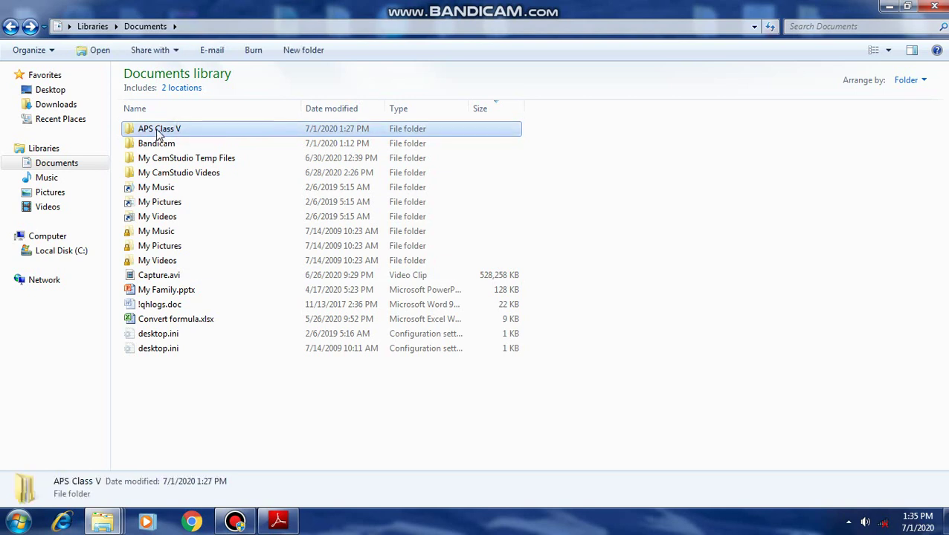
ctrl+click(215, 145)
key(shift+Down)
key(shift+Down)
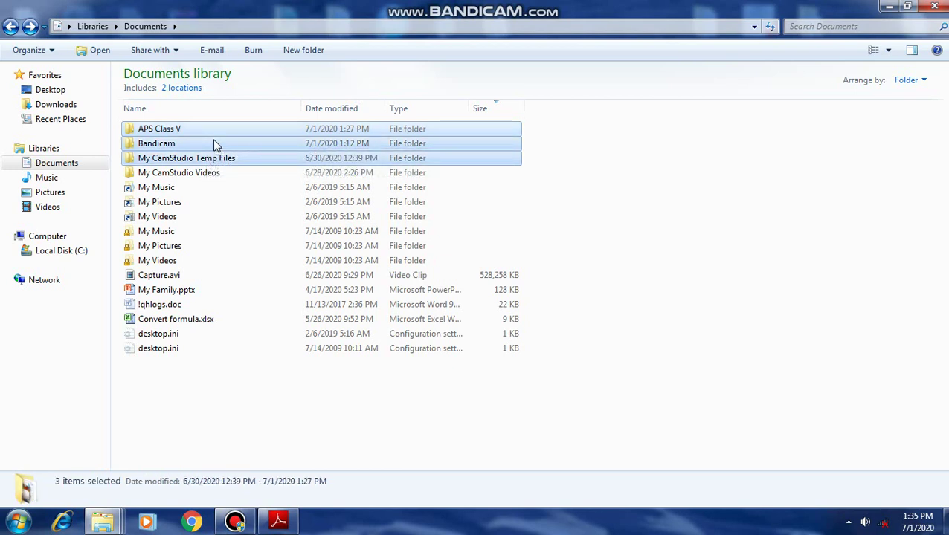
key(shift+Down)
key(shift+Down)
key(shift+Down)
key(shift+Down)
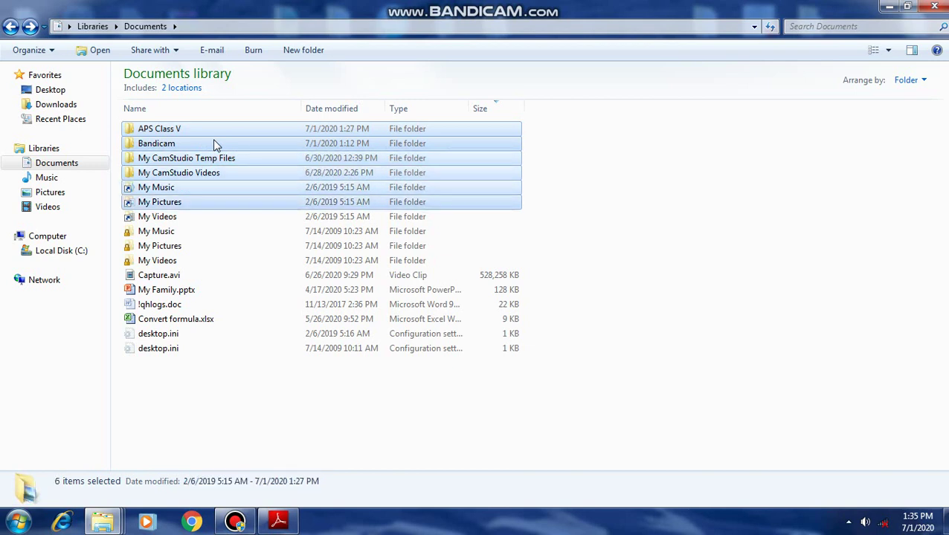
key(shift+Down)
key(shift+Down)
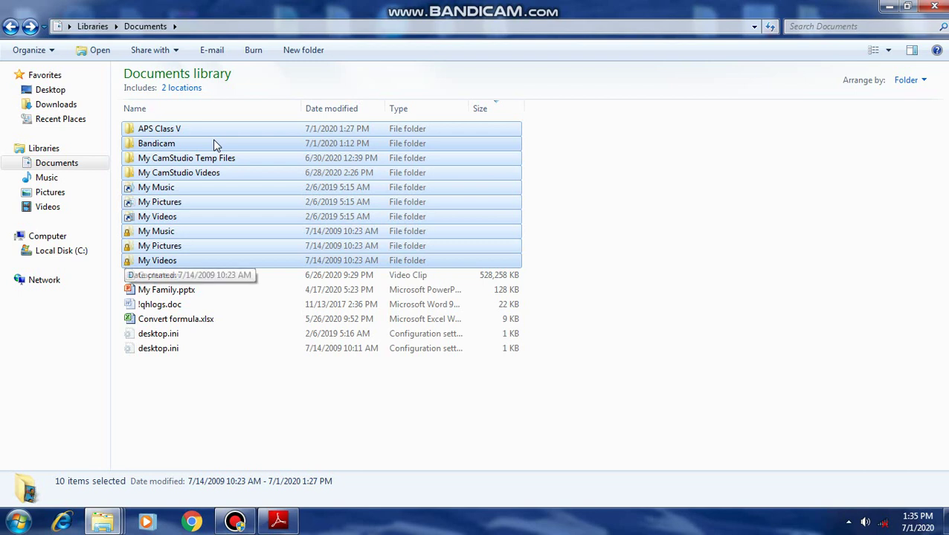
key(shift+Down)
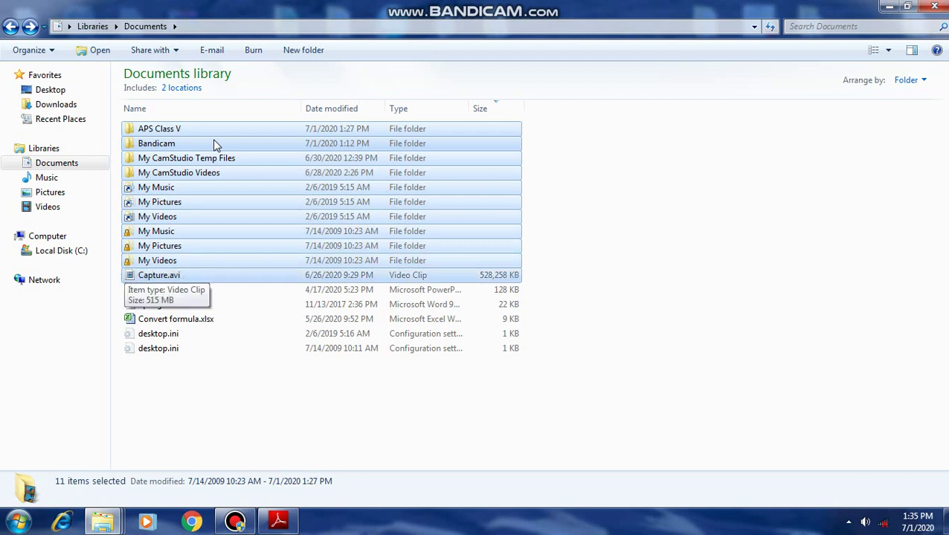
key(shift+Down)
key(shift+Down)
key(shift+Down)
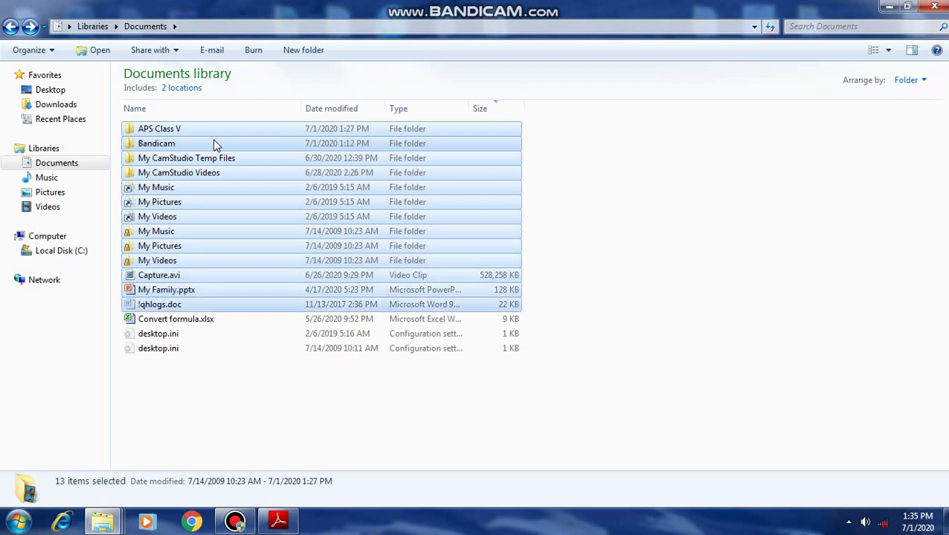
Shrink the selected range item by item back to the APS Class V folder and clear the selection.
key(shift+Up)
key(shift+Up)
key(shift+Up)
key(shift+Up)
key(shift+Up)
key(shift+Up)
key(shift+Up)
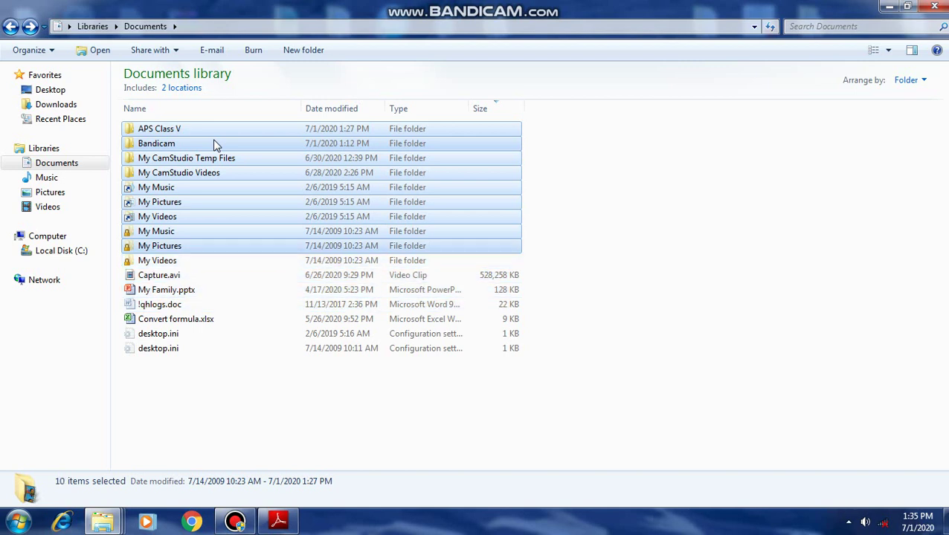
key(shift+Up)
key(shift+Up)
key(shift+Up)
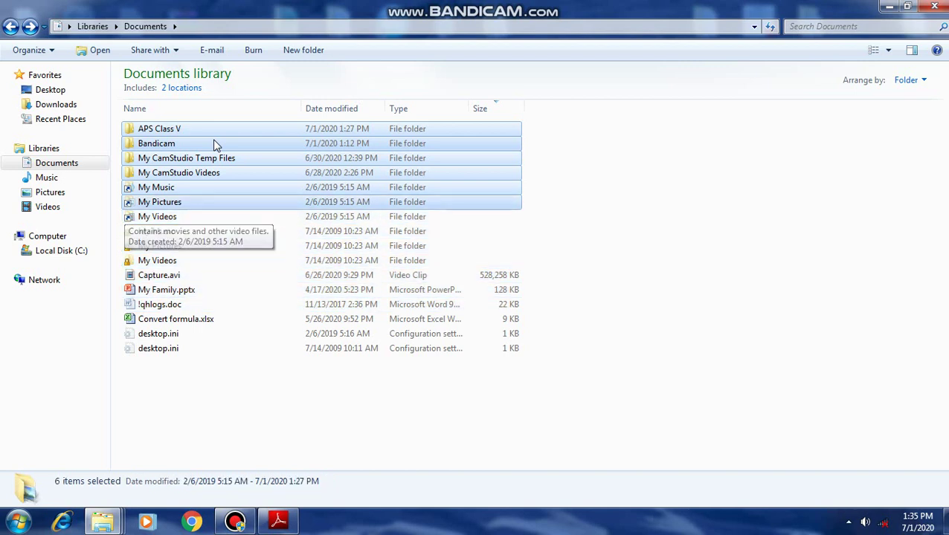
key(shift+Up)
key(shift+Up)
key(shift+Up)
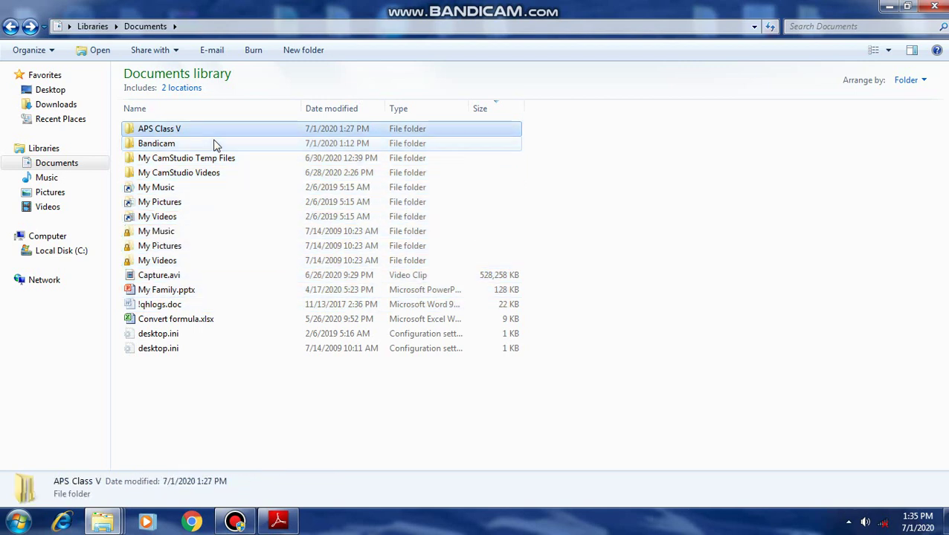
click(864, 273)
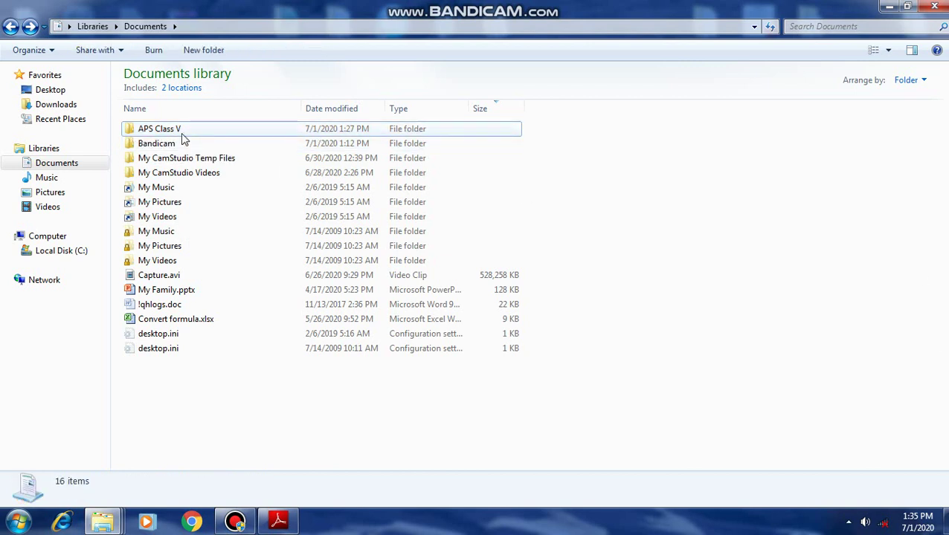
click(156, 133)
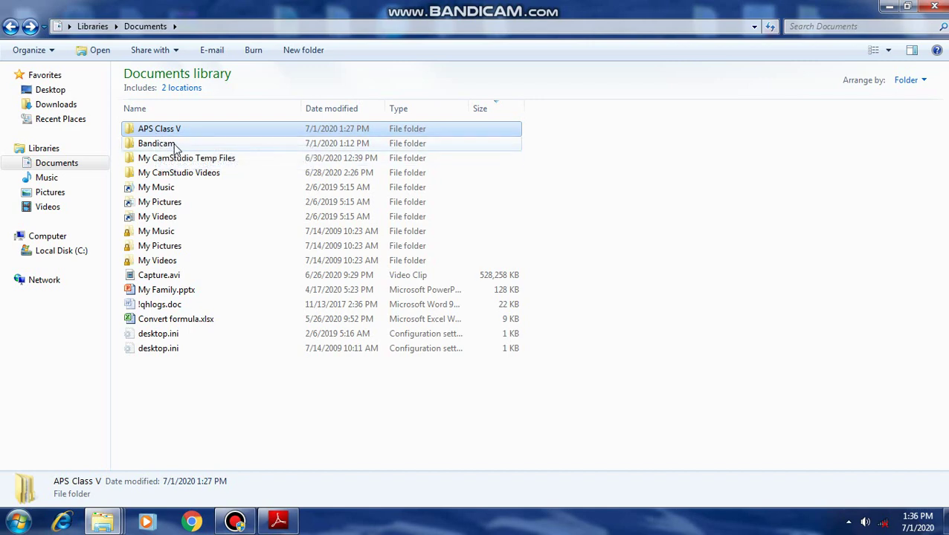
double_click(173, 146)
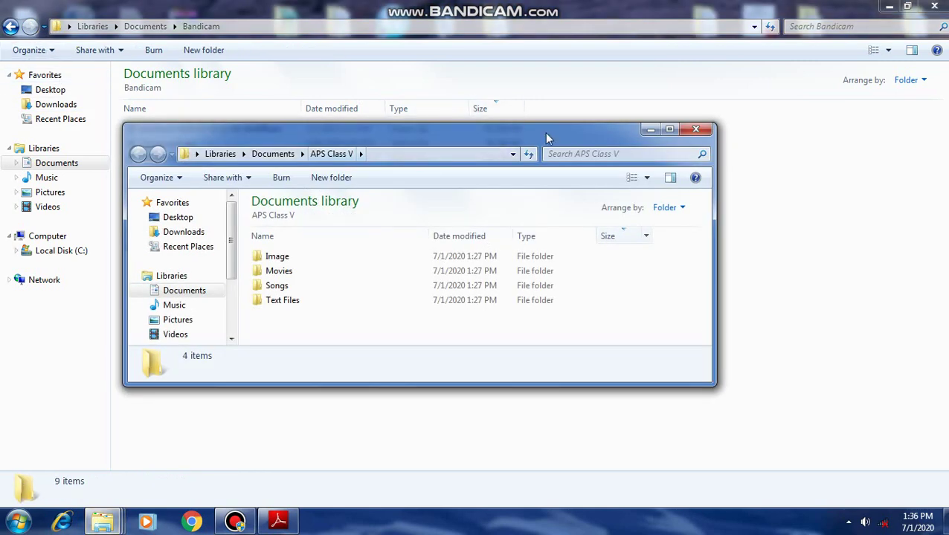
click(695, 137)
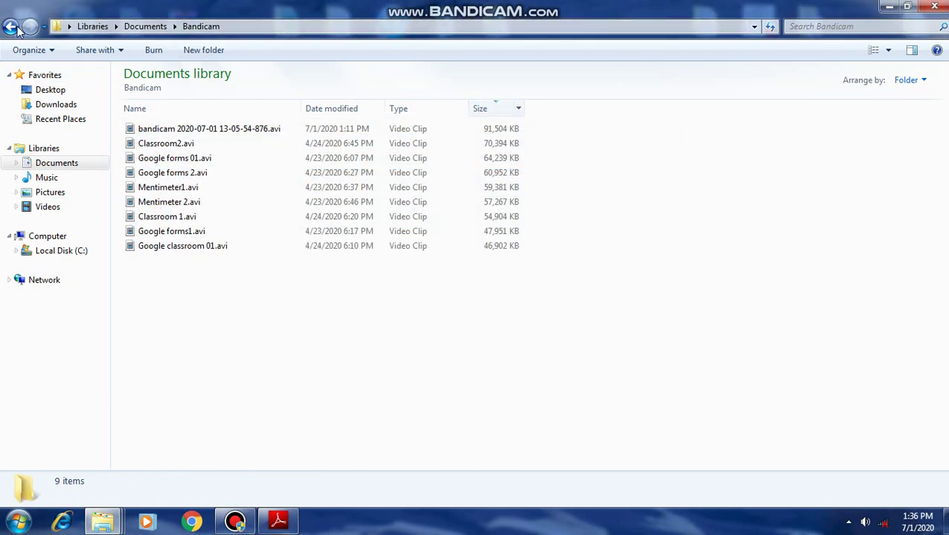
click(11, 27)
Add the seven adjacent folders from APS Class V through the first My Videos to the selection one by one, and clear it.
click(183, 131)
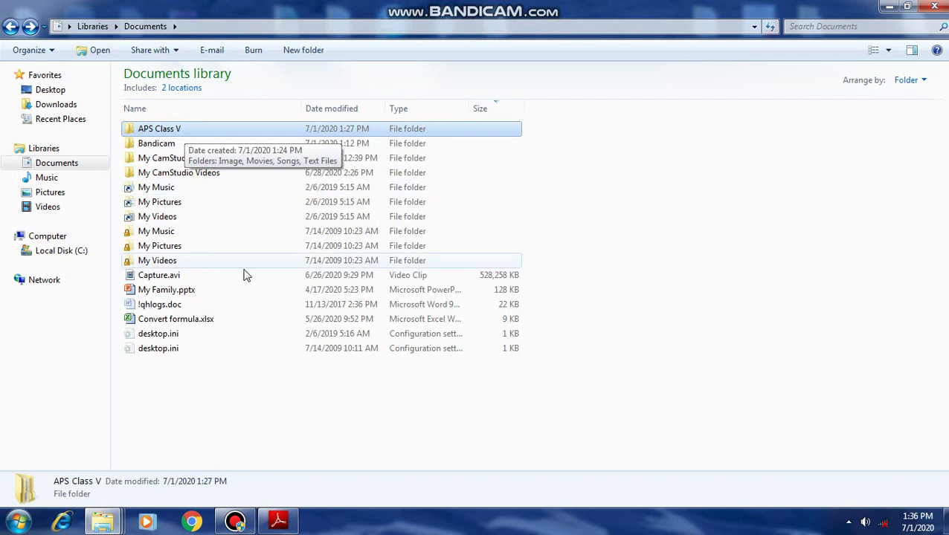
ctrl+click(168, 143)
ctrl+click(186, 159)
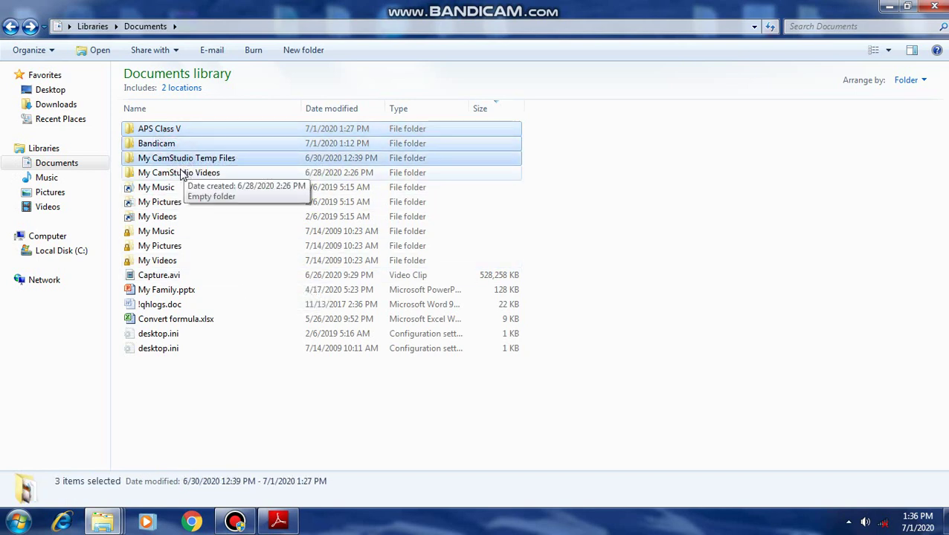
ctrl+click(188, 172)
ctrl+click(169, 189)
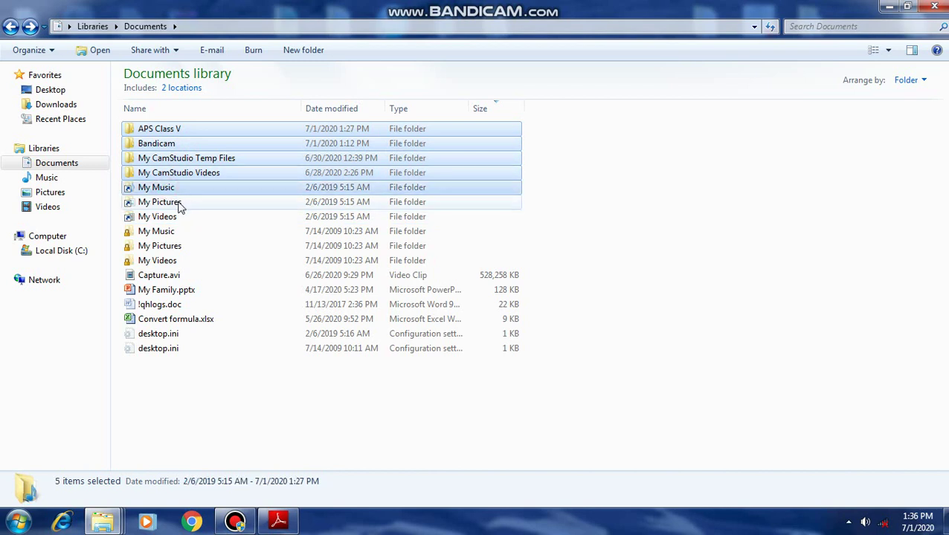
ctrl+click(178, 203)
ctrl+click(162, 218)
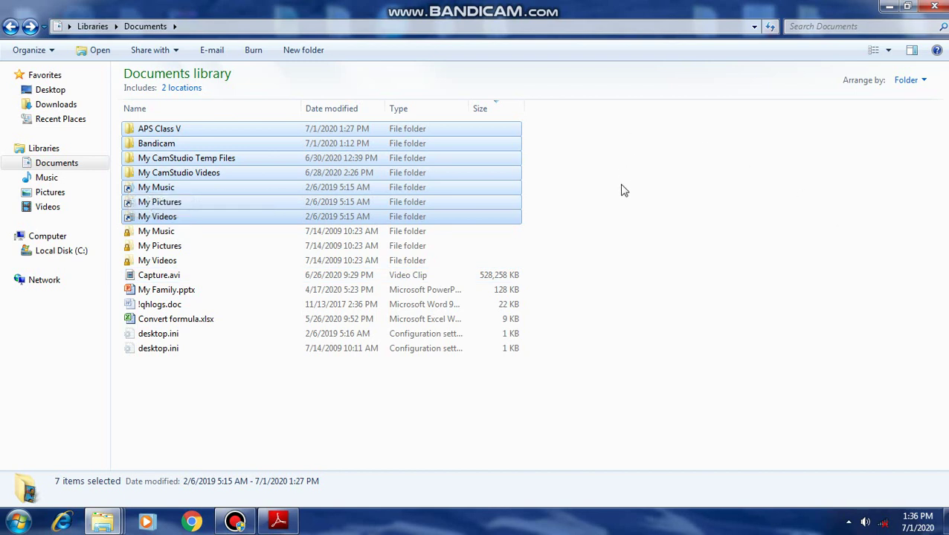
click(760, 173)
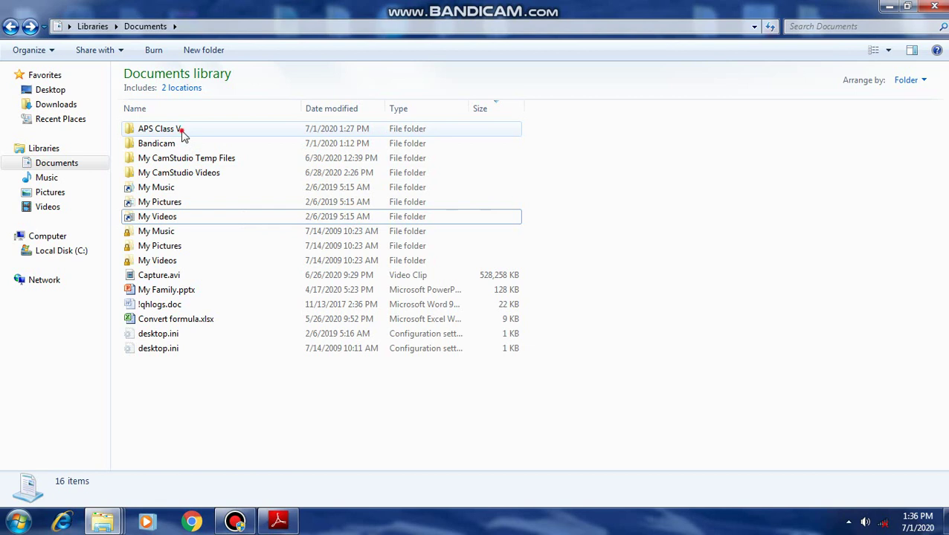
Select the APS Class V, Bandicam, My CamStudio Temp Files and My CamStudio Videos folders together, and clear the selection.
drag(182, 131, 269, 246)
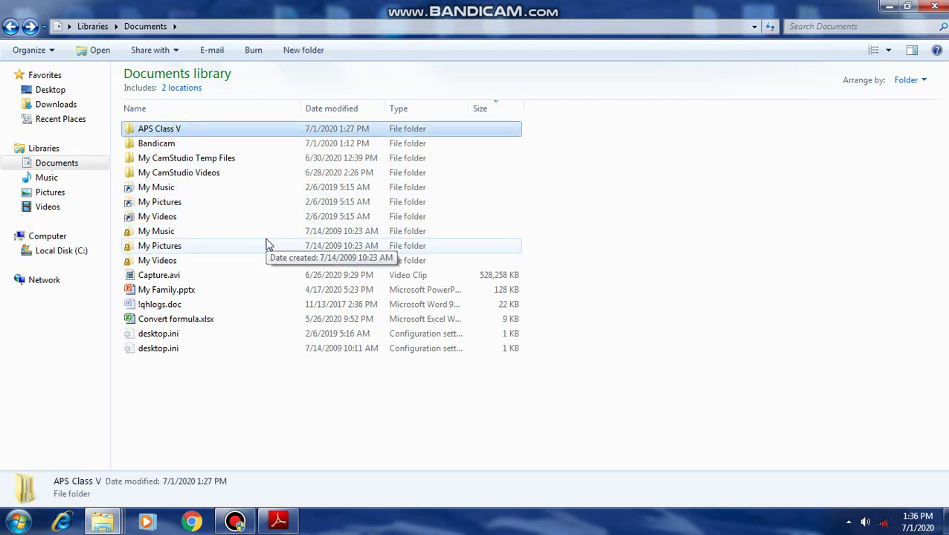
ctrl+click(176, 146)
ctrl+click(195, 160)
ctrl+click(197, 176)
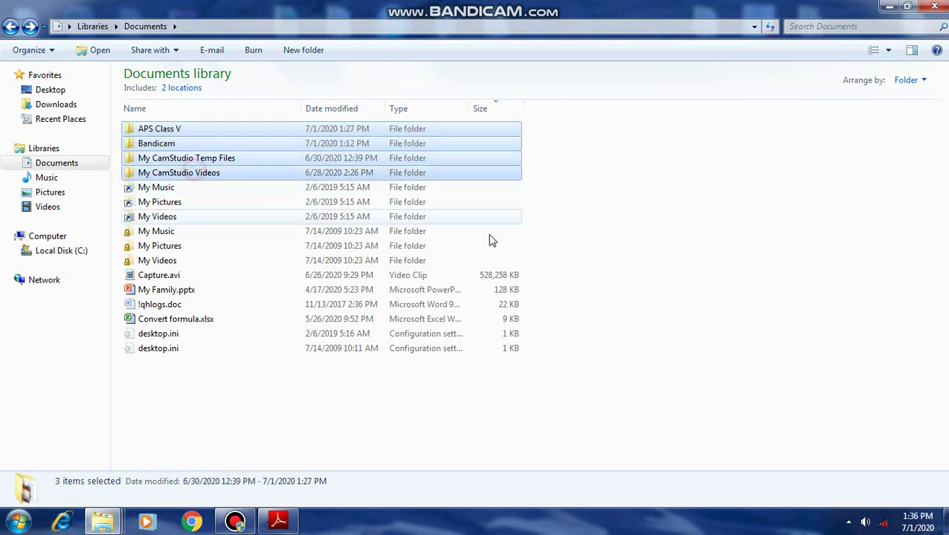
click(641, 211)
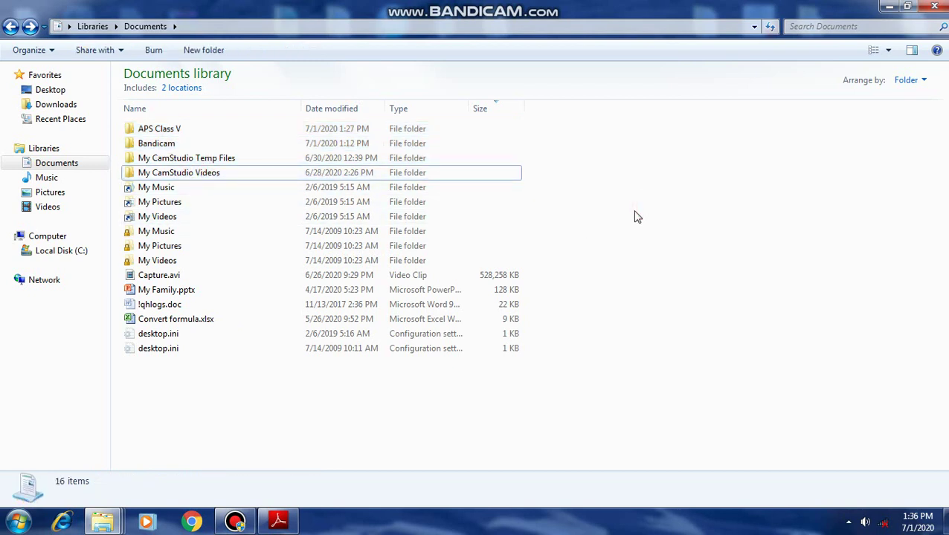
click(183, 129)
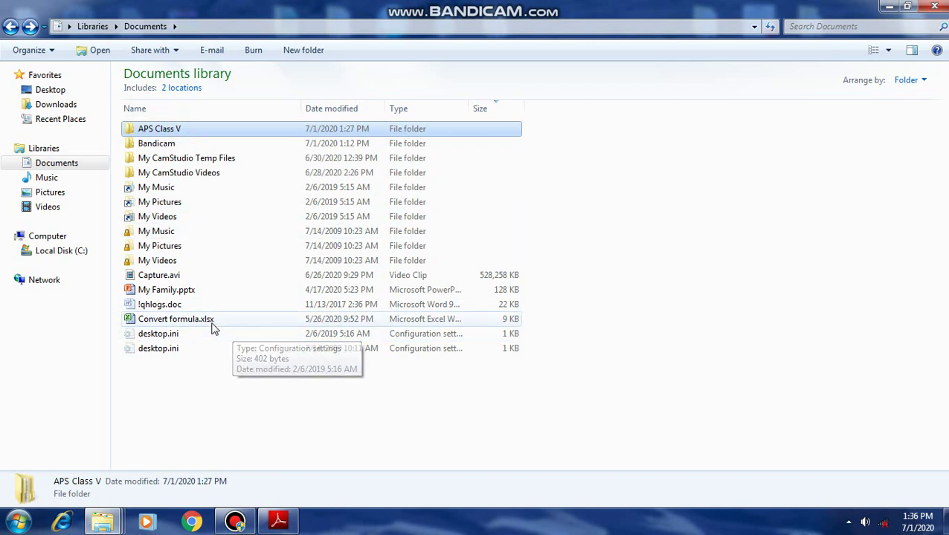
click(210, 321)
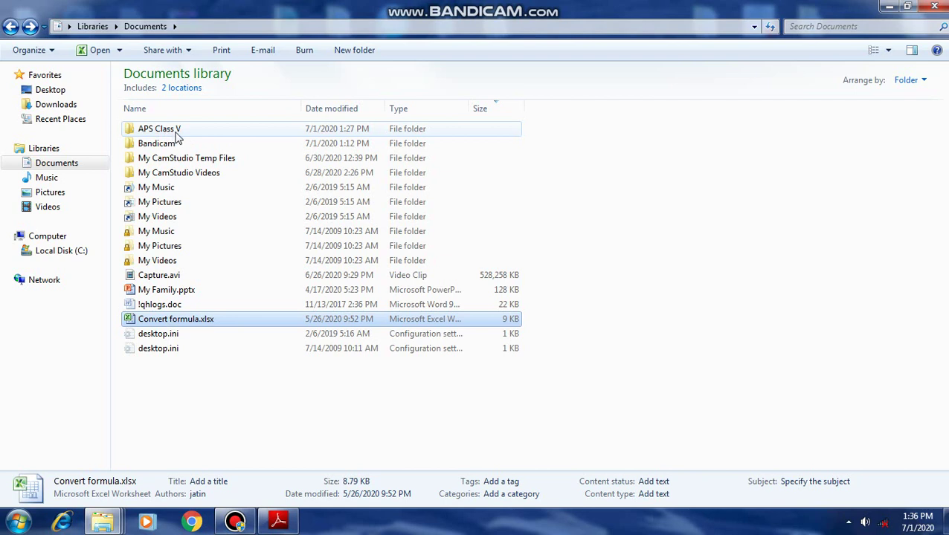
click(233, 402)
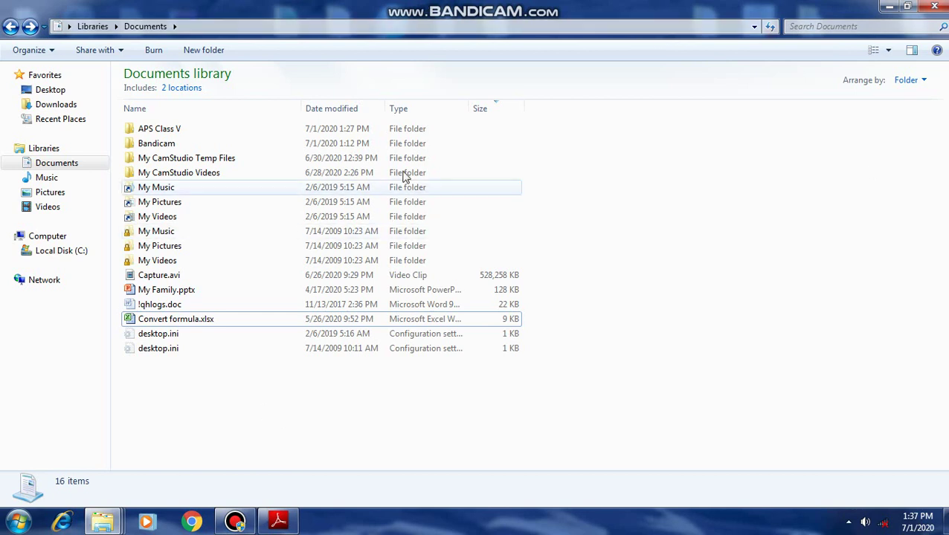
Select the non-adjacent items APS Class V, the first My Videos, My Family.pptx and the last desktop.ini together.
click(169, 131)
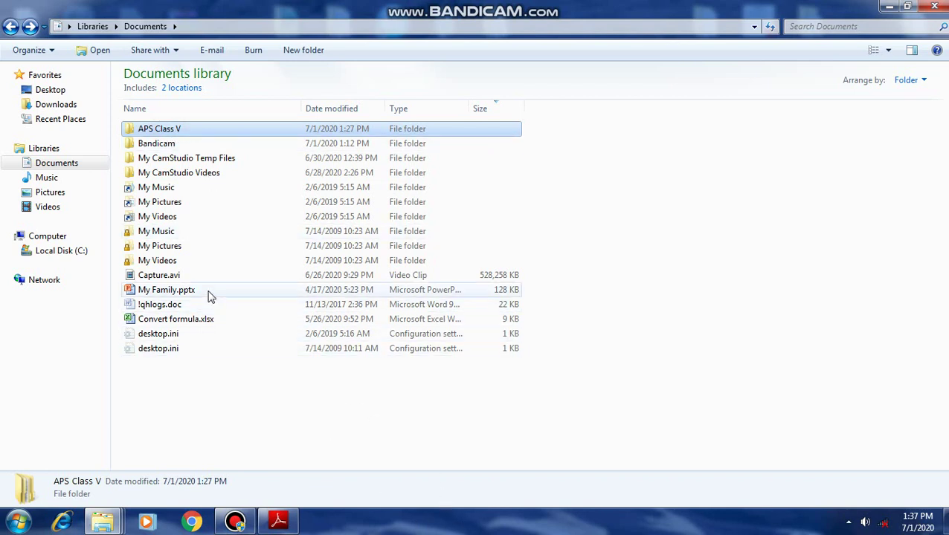
ctrl+click(170, 216)
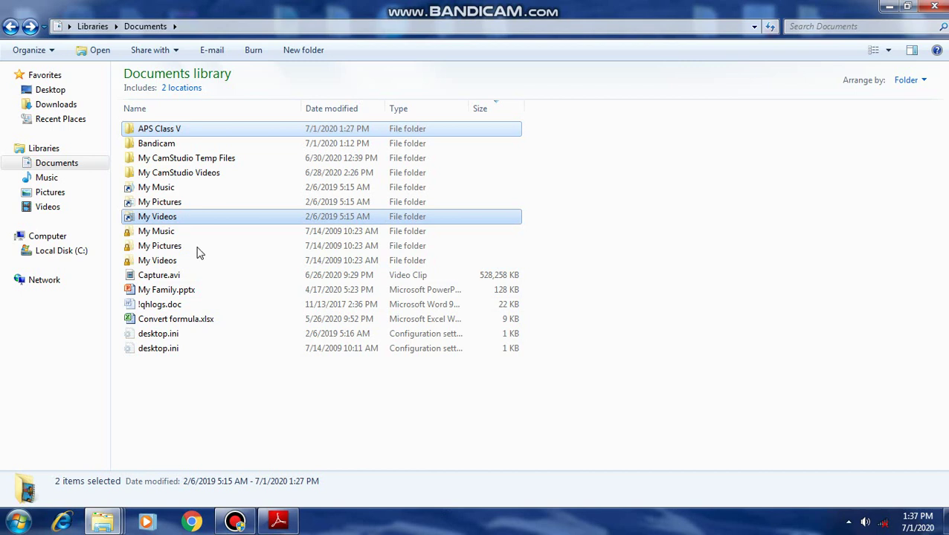
ctrl+click(177, 291)
ctrl+click(165, 354)
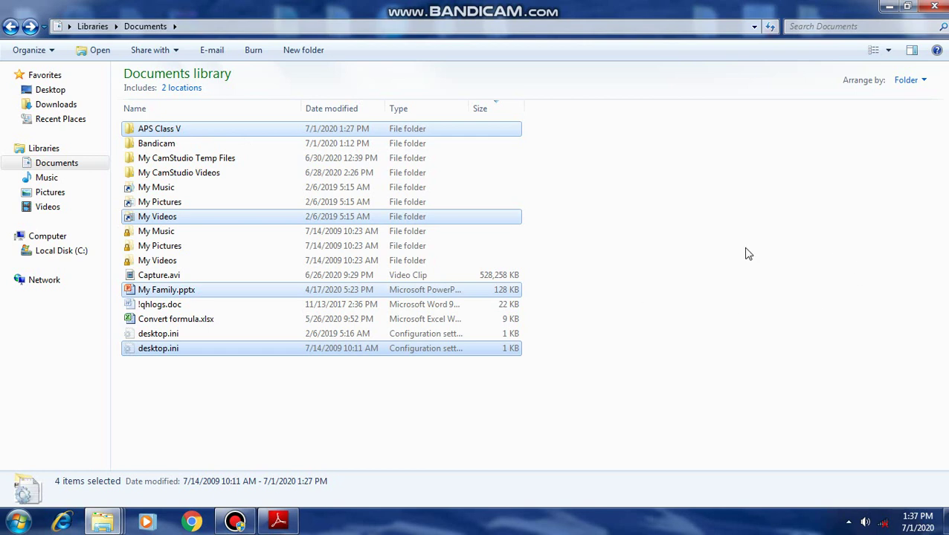
Clear the selection, extend a new one item by item from APS Class V through !qhlogs.doc, and deselect everything.
drag(749, 256, 767, 281)
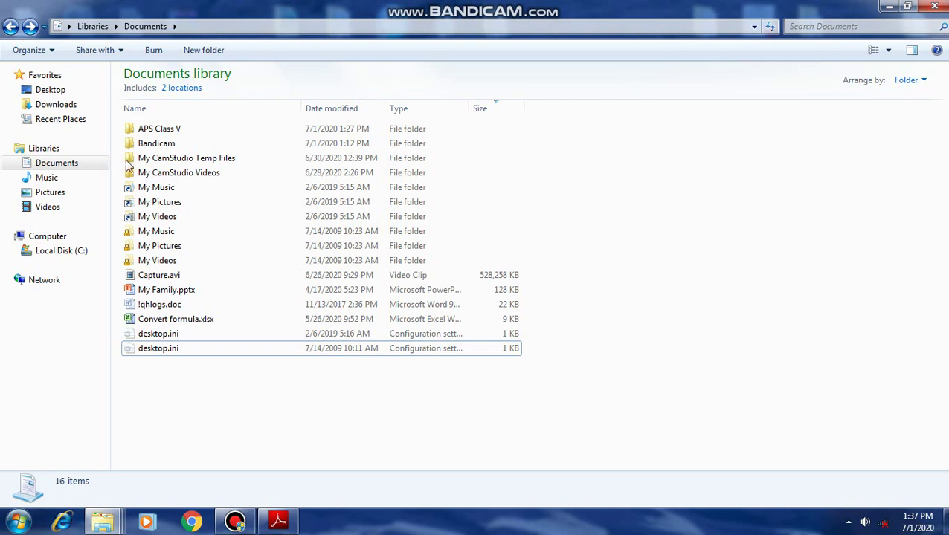
click(136, 131)
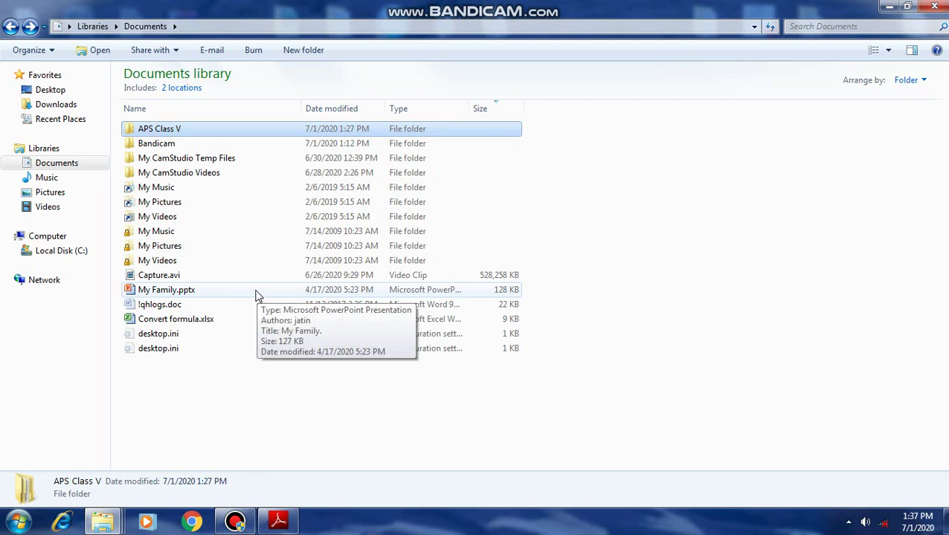
key(shift+Down)
key(shift+Down)
key(shift+Down)
key(shift+Down)
key(shift+Down)
key(shift+Down)
key(shift+Down)
key(shift+Down)
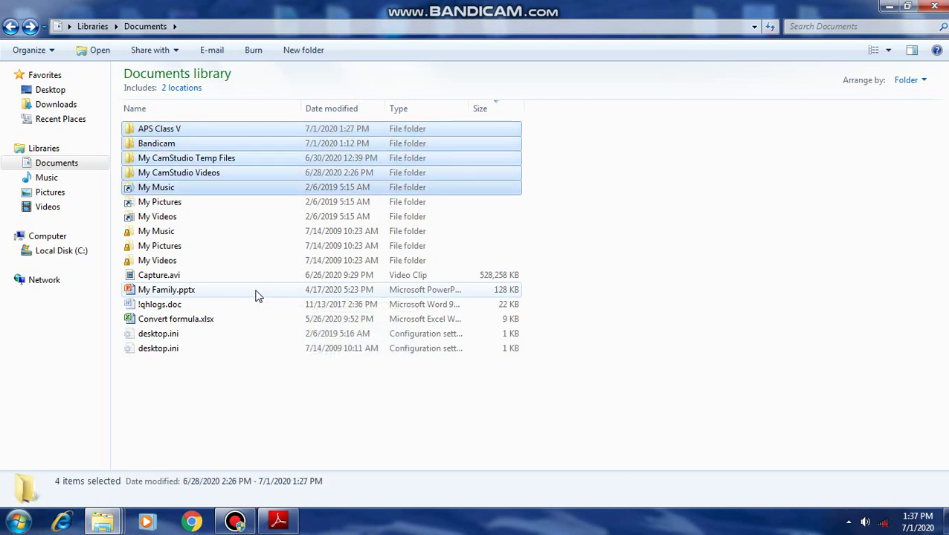
key(shift+Down)
key(shift+Down)
key(shift+Down)
key(shift+Down)
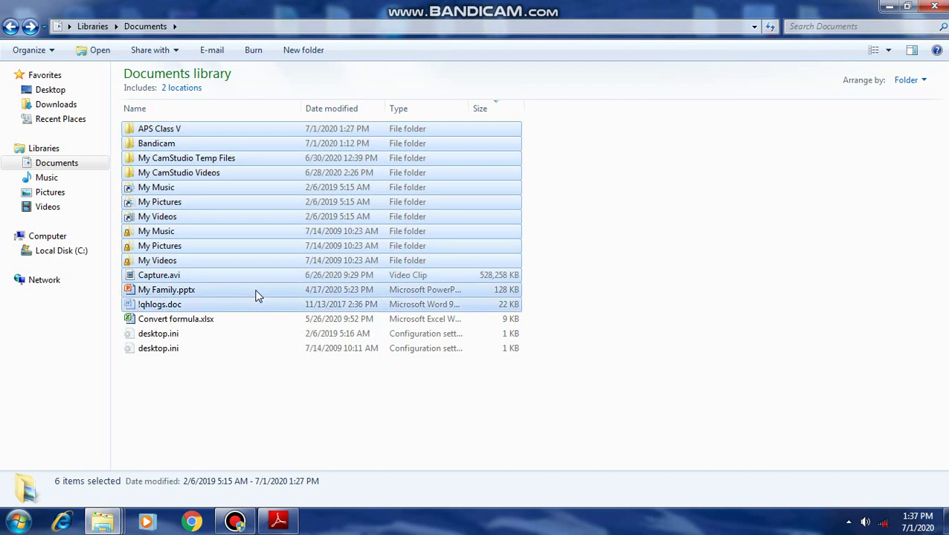
click(601, 230)
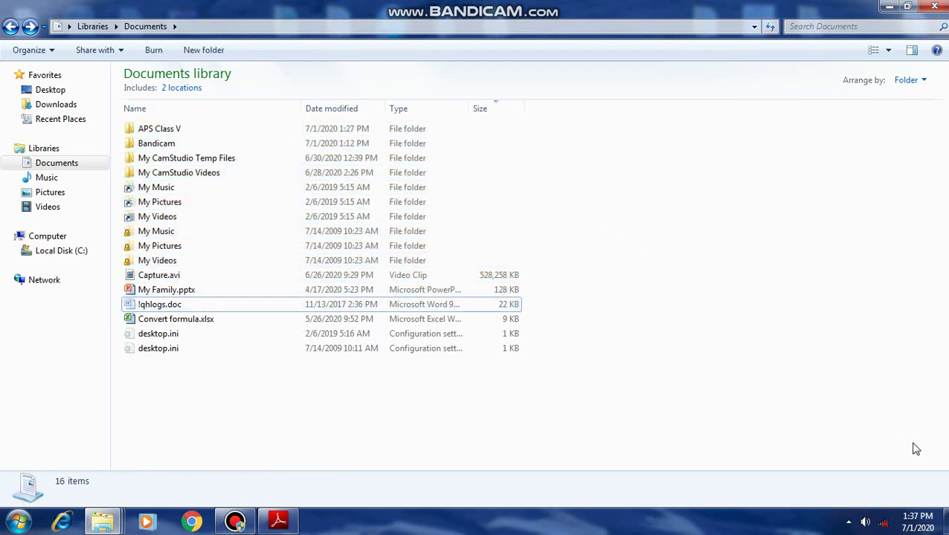
Display the commands available for the APS Class V folder, and dismiss them without choosing one.
click(162, 132)
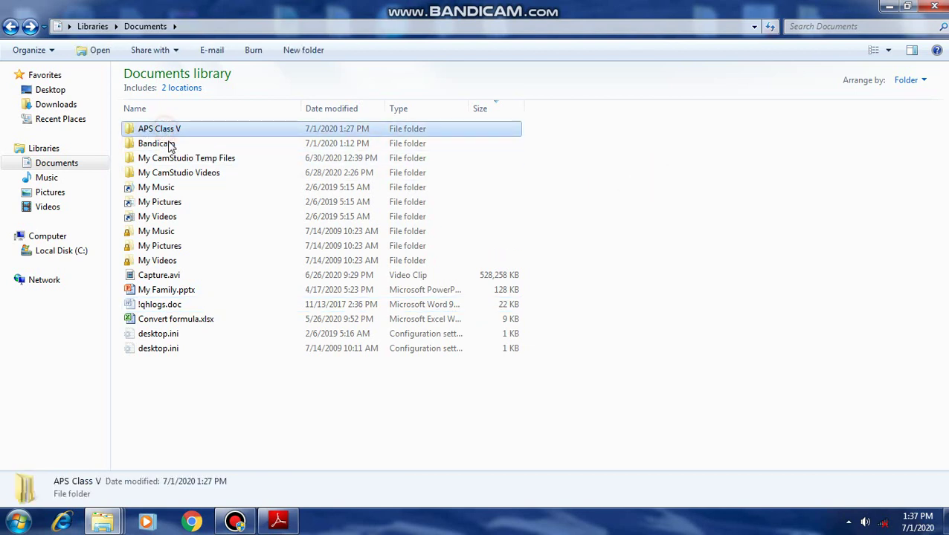
click(621, 220)
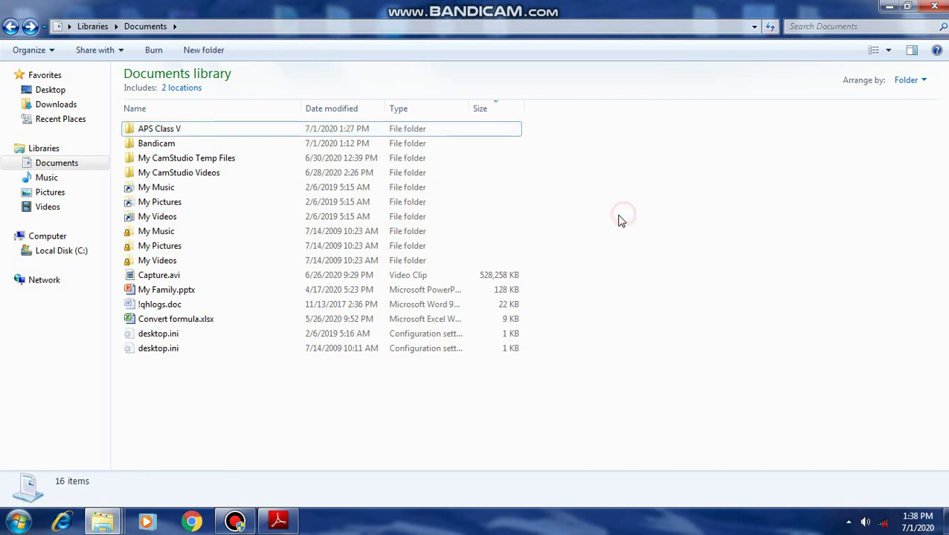
click(176, 132)
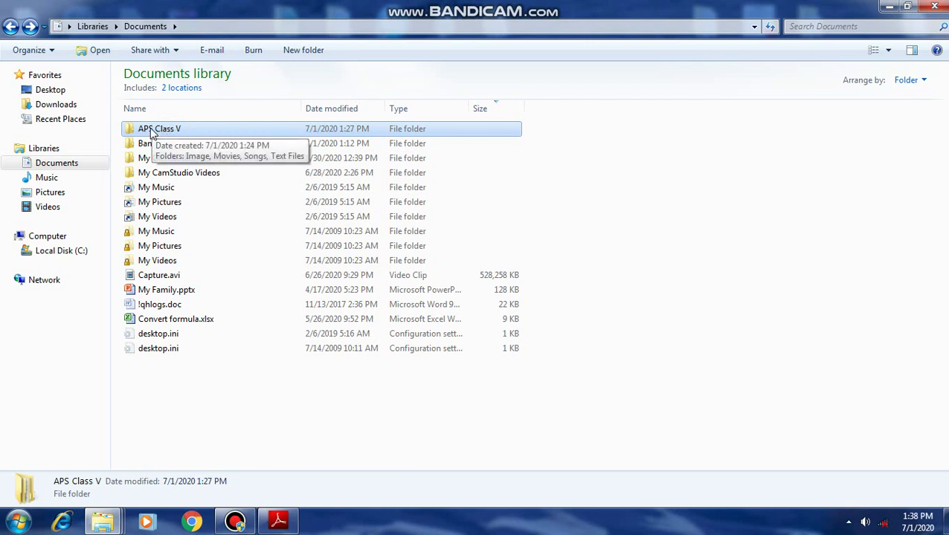
right_click(153, 132)
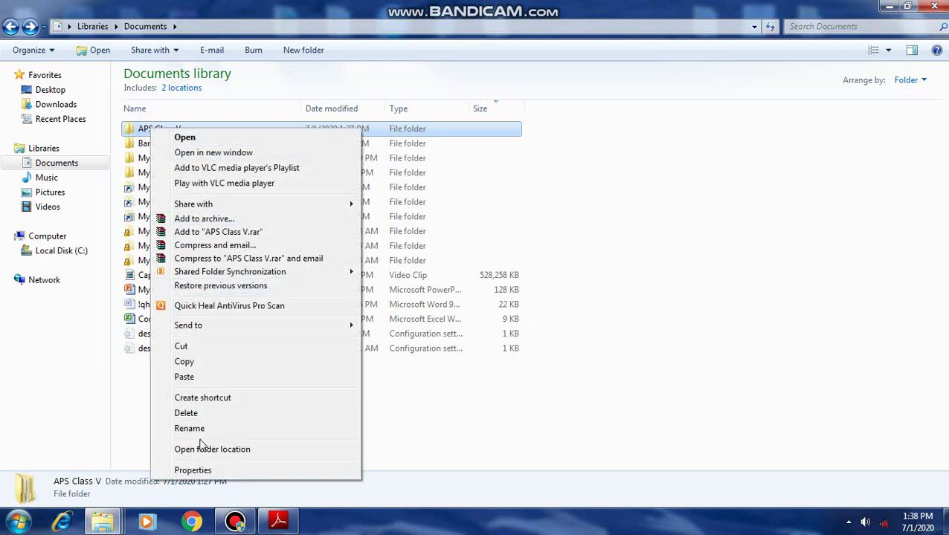
click(545, 424)
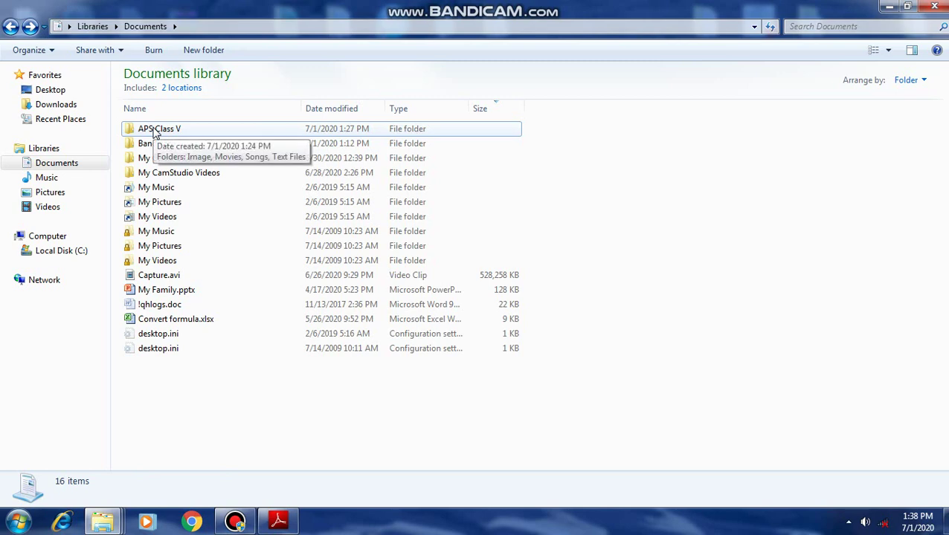
Dismiss the color scheme prompt, open the APS Class V folder's name for editing, and leave it without entering a new name.
click(154, 132)
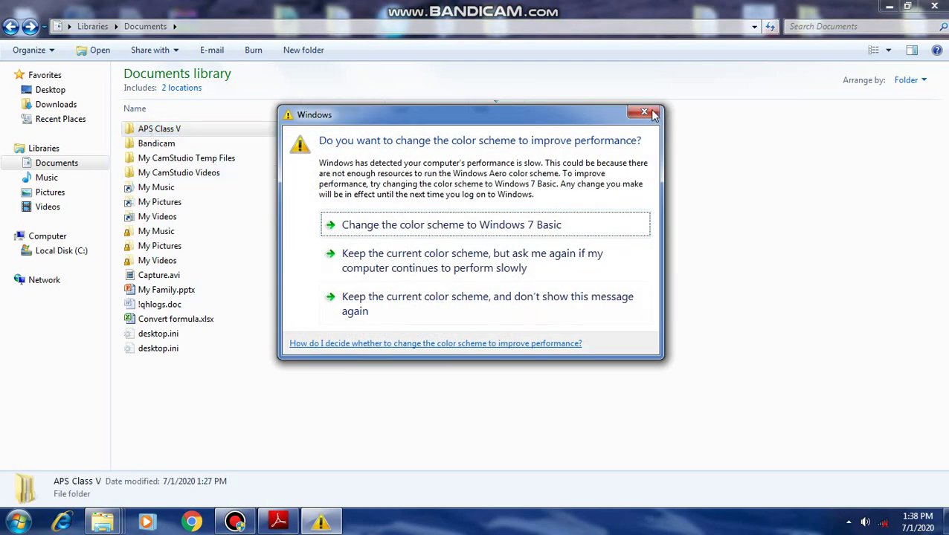
click(645, 113)
key(F2)
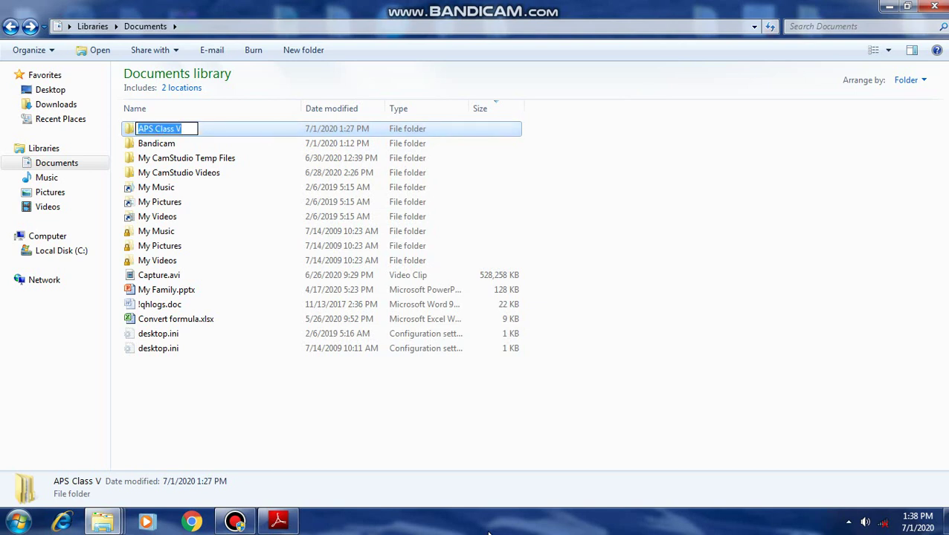
click(721, 272)
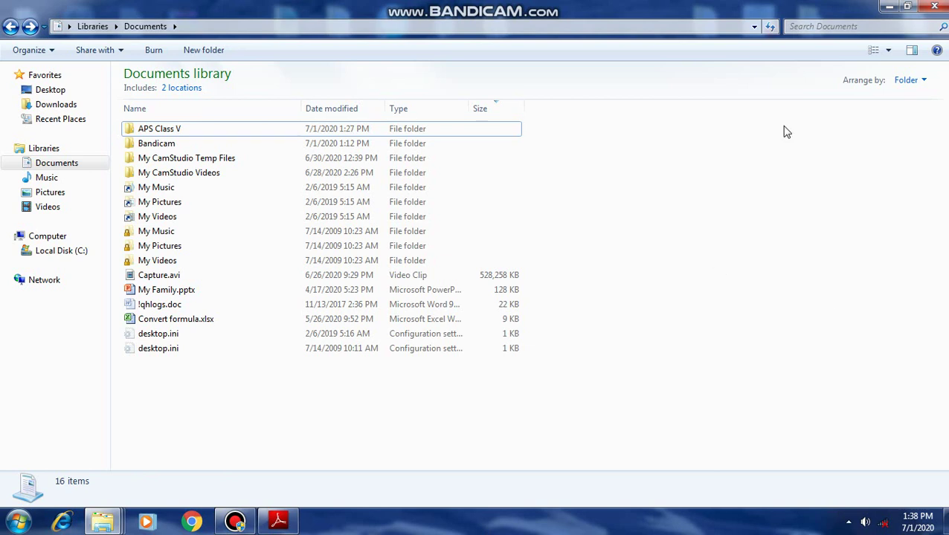
click(760, 138)
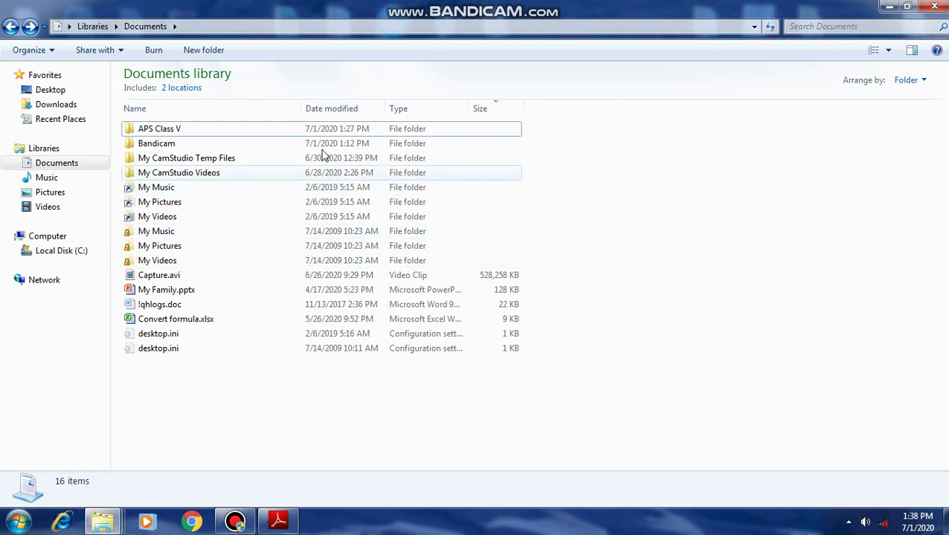
Look at the Rename option for the APS Class V folder, and close the list of commands.
click(169, 133)
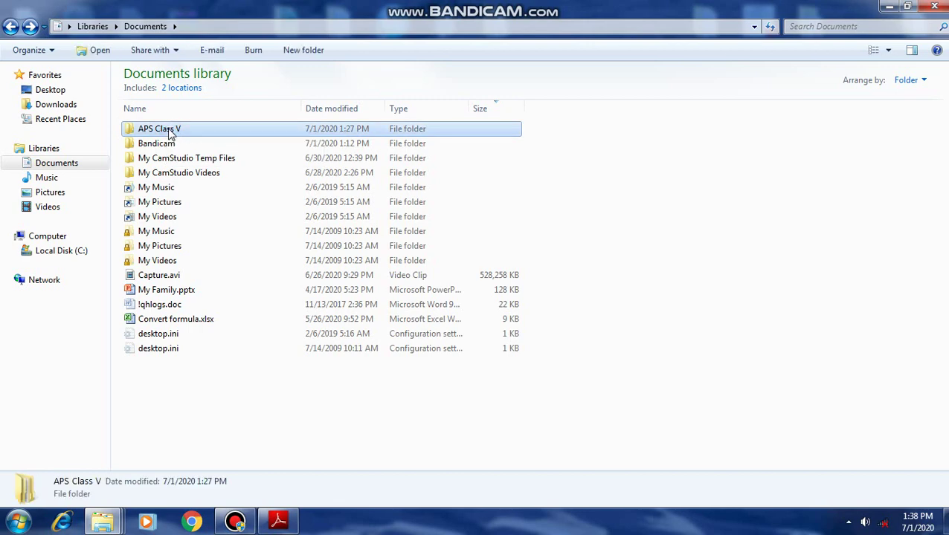
right_click(170, 132)
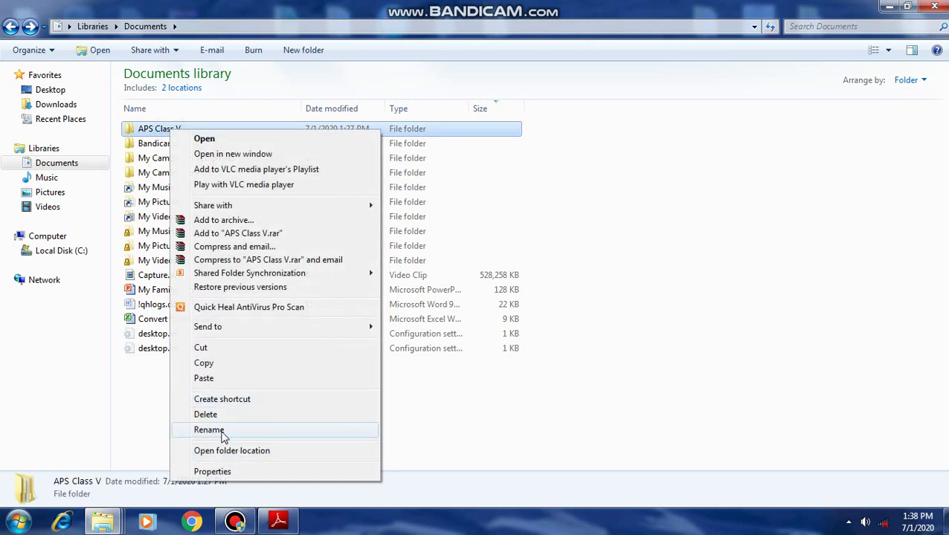
click(473, 412)
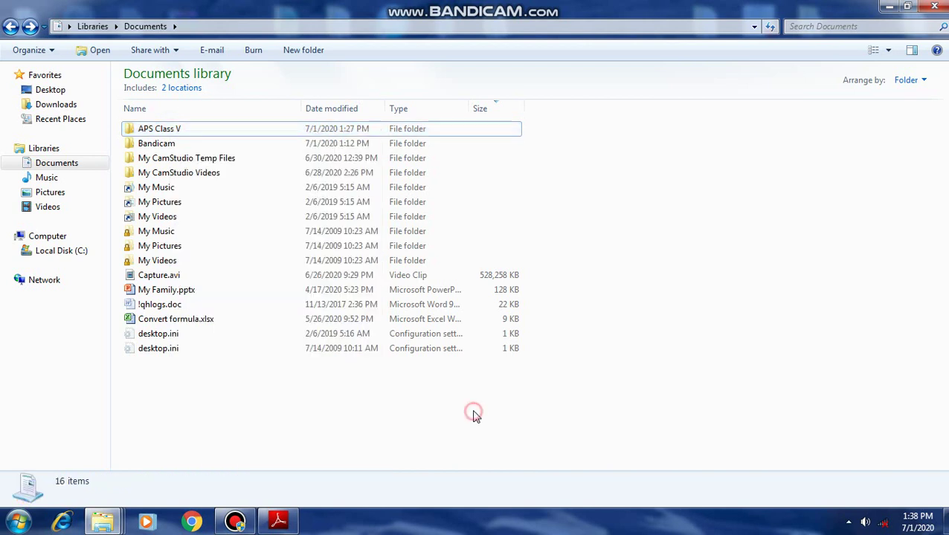
Rename the APS Class V folder as "APS LBS Class V".
click(183, 129)
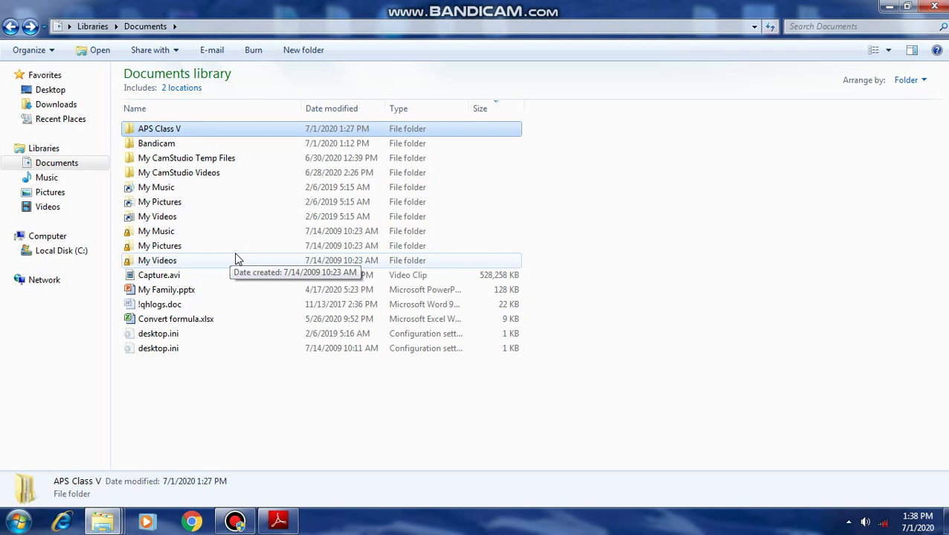
key(F2)
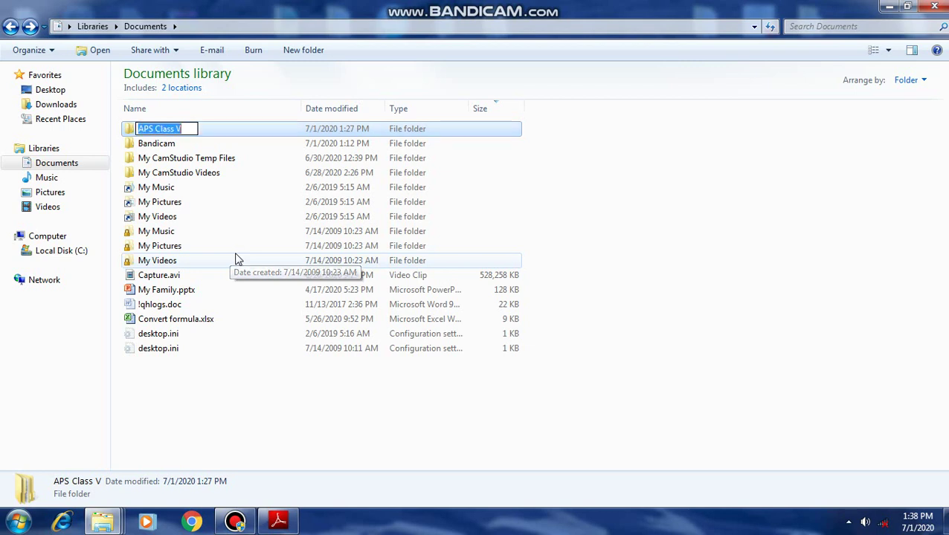
click(185, 129)
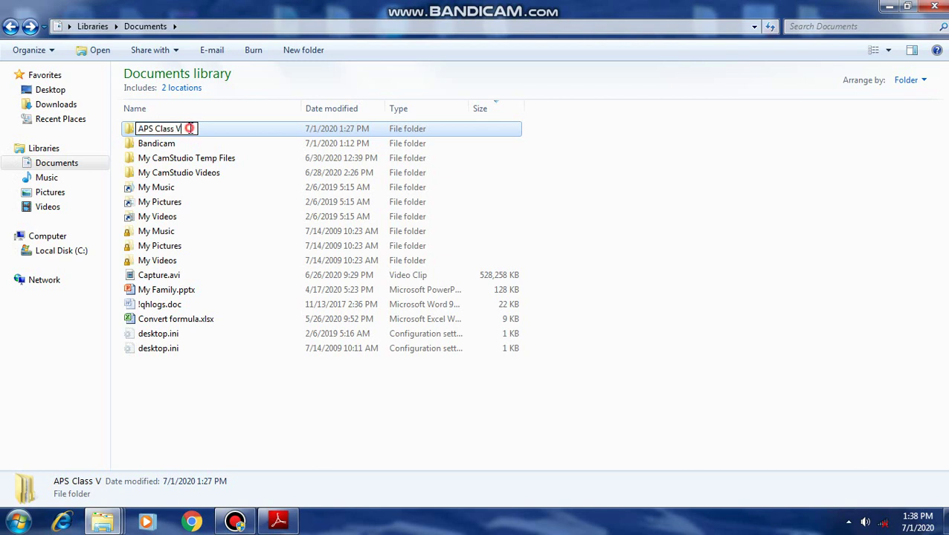
key(BackSpace)
key(BackSpace)
key(BackSpace)
key(BackSpace)
key(BackSpace)
key(BackSpace)
key(BackSpace)
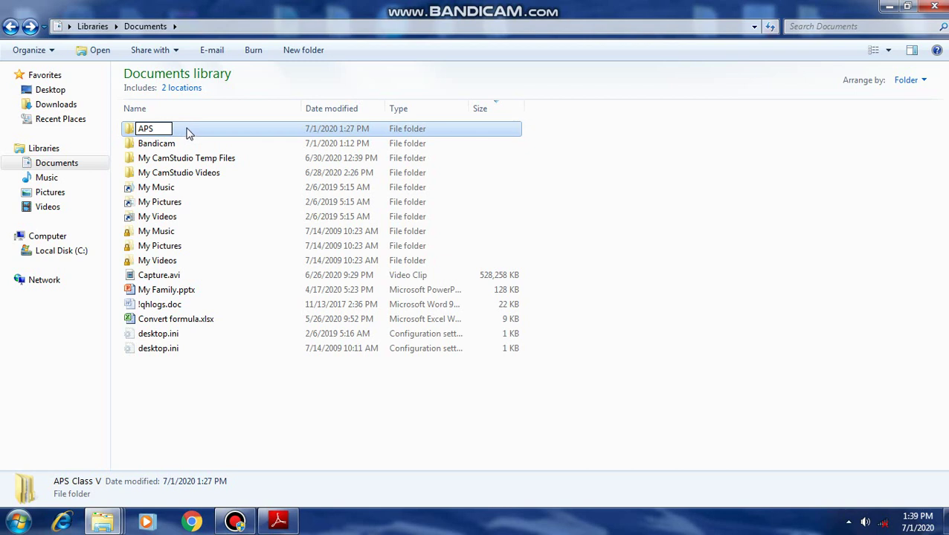
text(LBS )
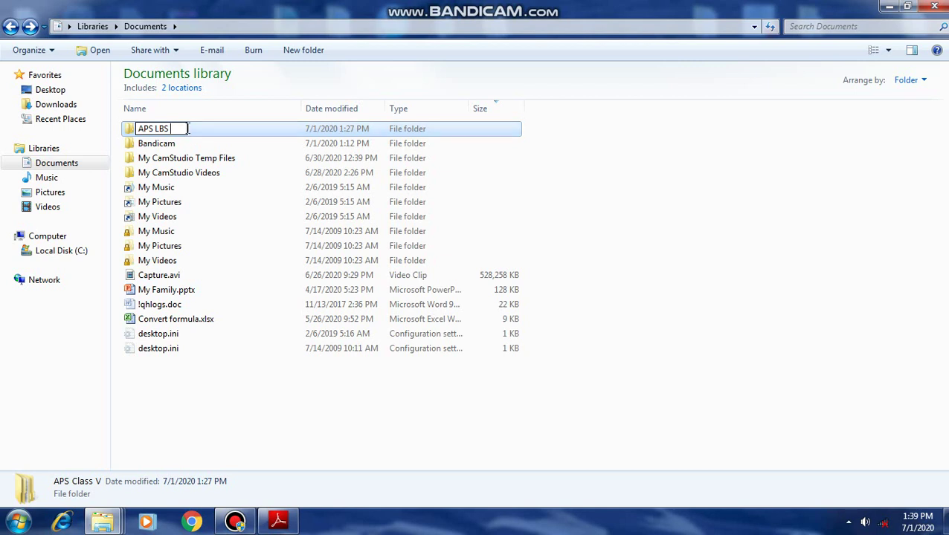
text(C)
key(BackSpace)
text(Class)
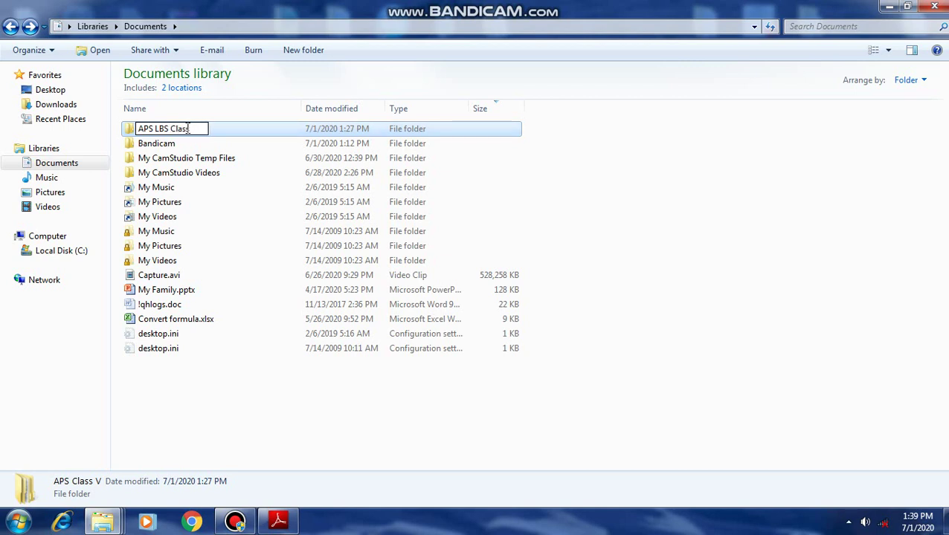
text( V)
key(Return)
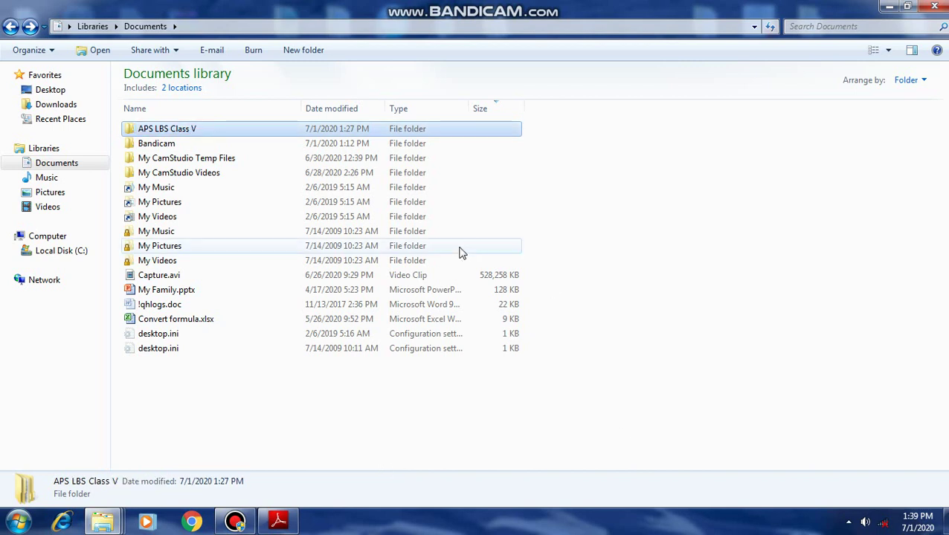